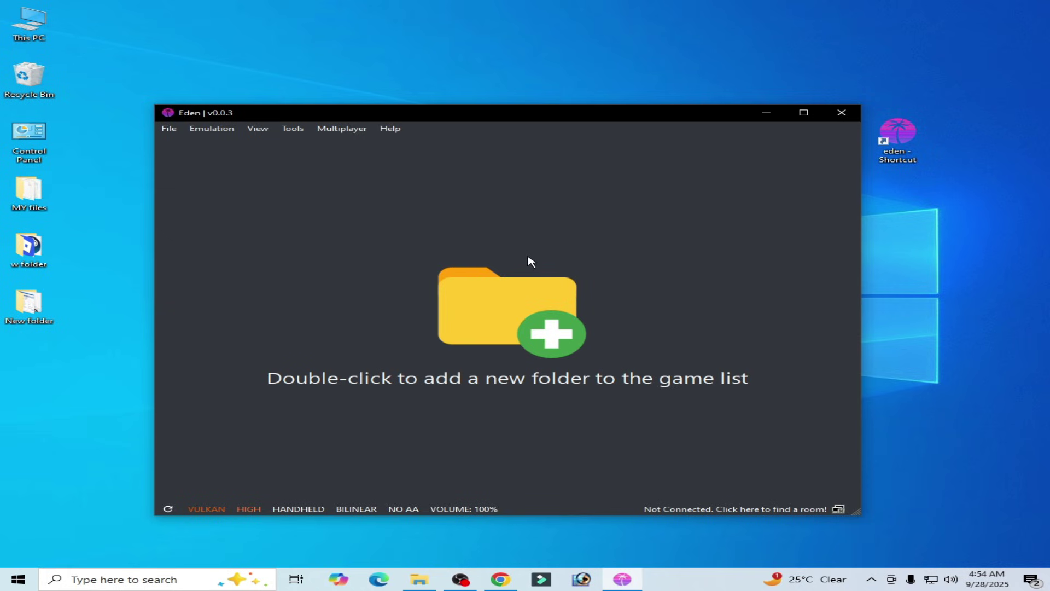
Step: Uncheck 'Disable NCA Verification' in Eden's System configuration and confirm with OK
{"action": "left_click", "coordinate": [212, 131]}
{"action": "left_click", "coordinate": [247, 195]}
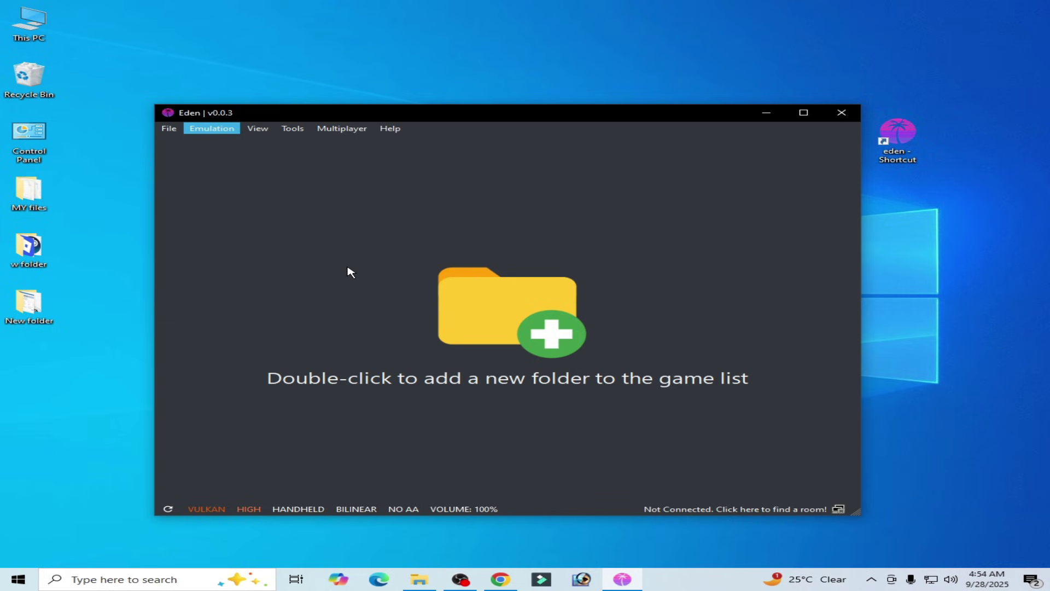
{"action": "left_click", "coordinate": [46, 141]}
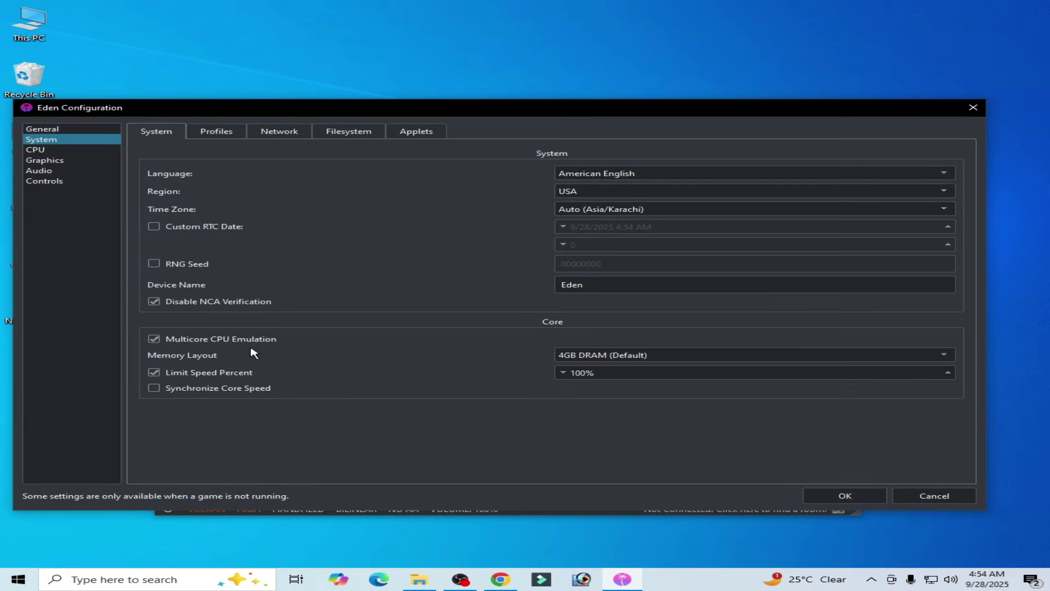
{"action": "left_click", "coordinate": [154, 303]}
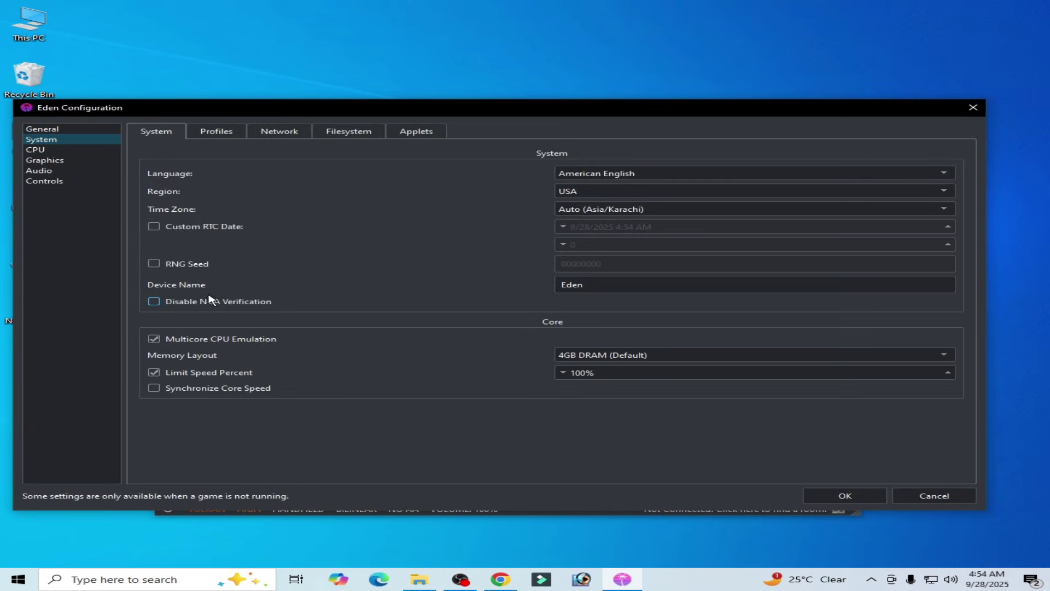
{"action": "left_click", "coordinate": [845, 495]}
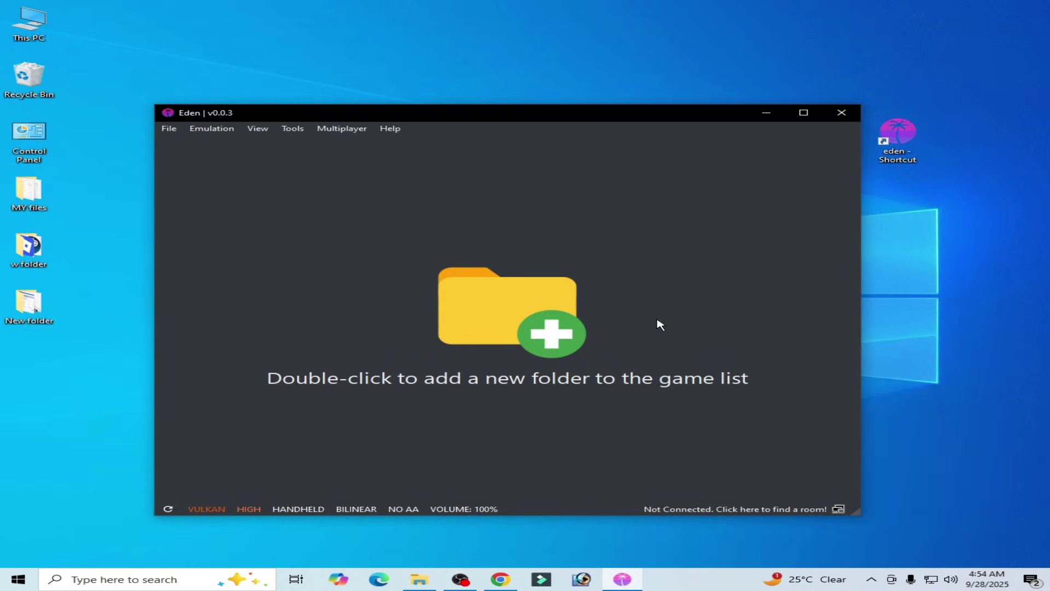